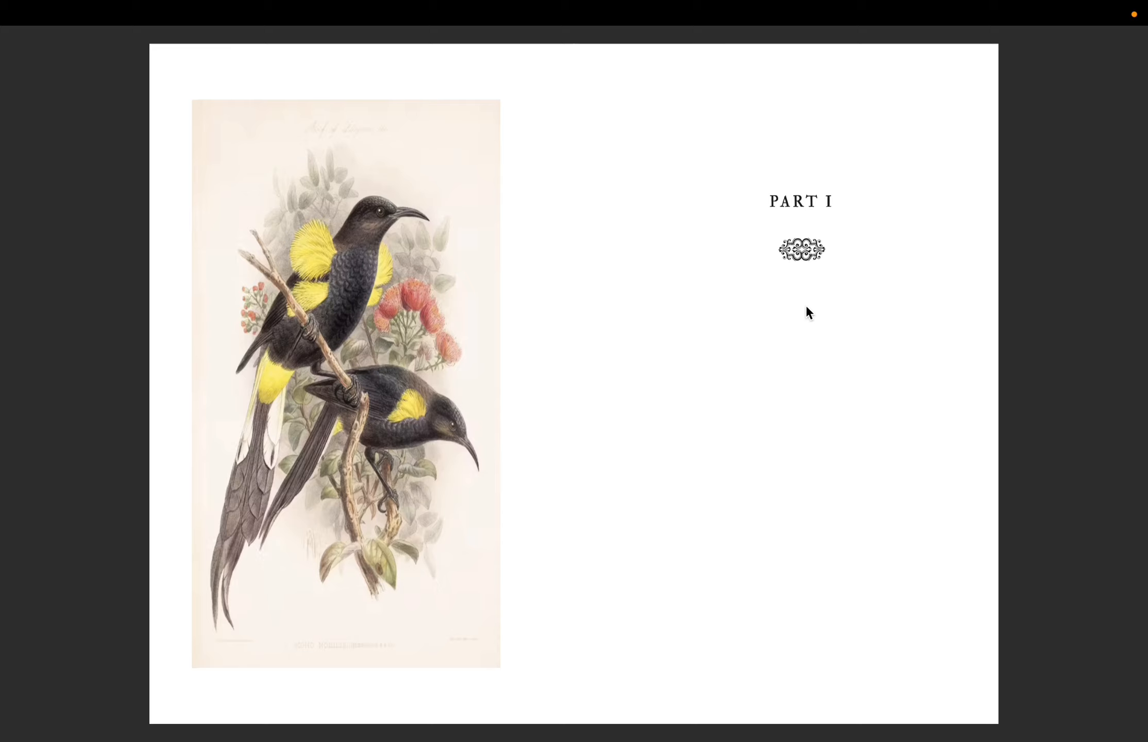
# - View the Contents page that precedes the Part I title page in the book preview
pyautogui.press('Left')
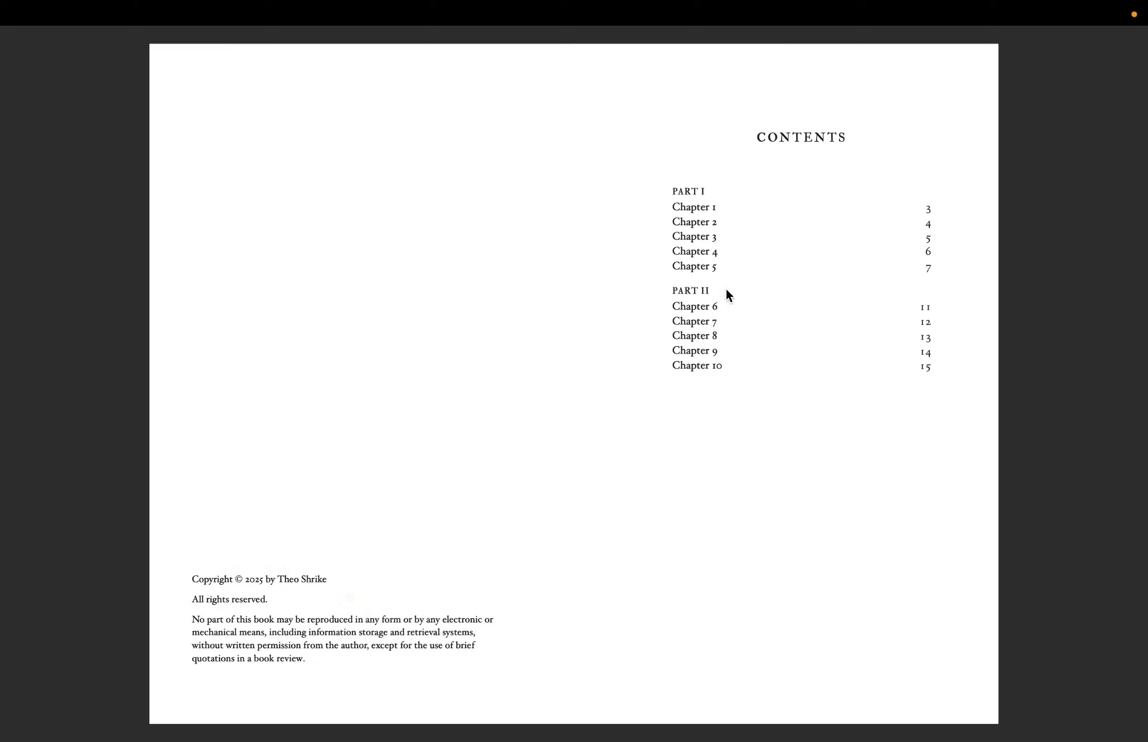
pyautogui.click(835, 704)
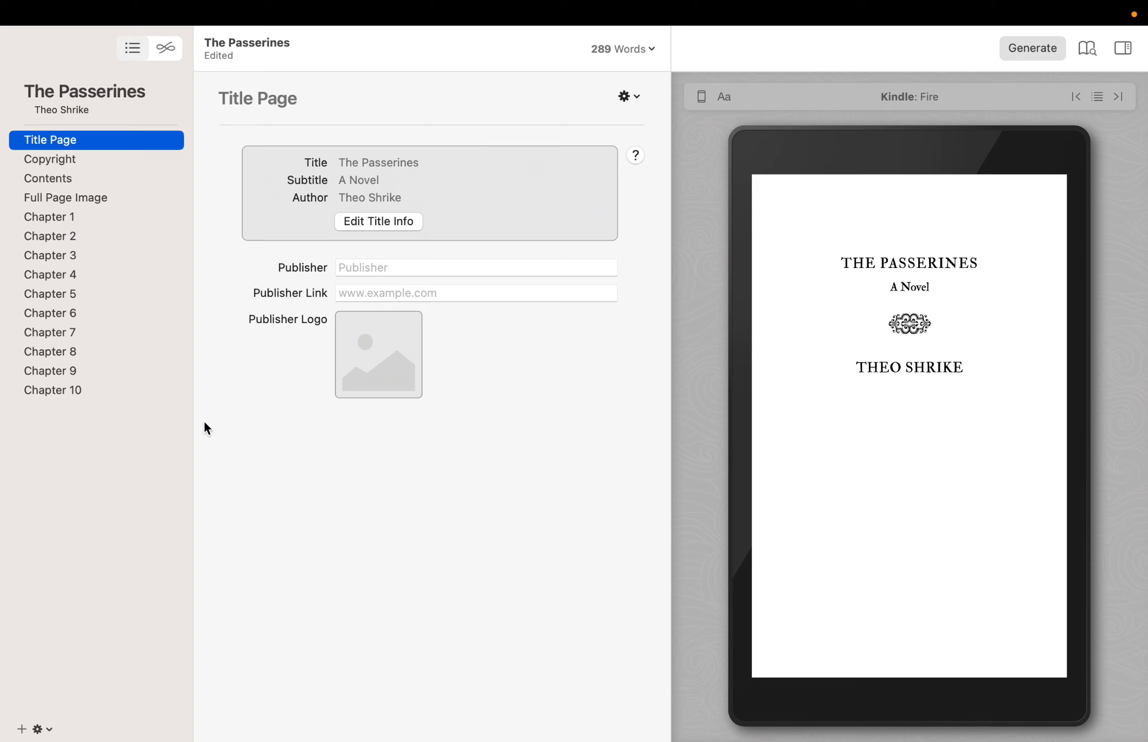
# - Create a part from Chapters 1 through 5
pyautogui.click(101, 221)
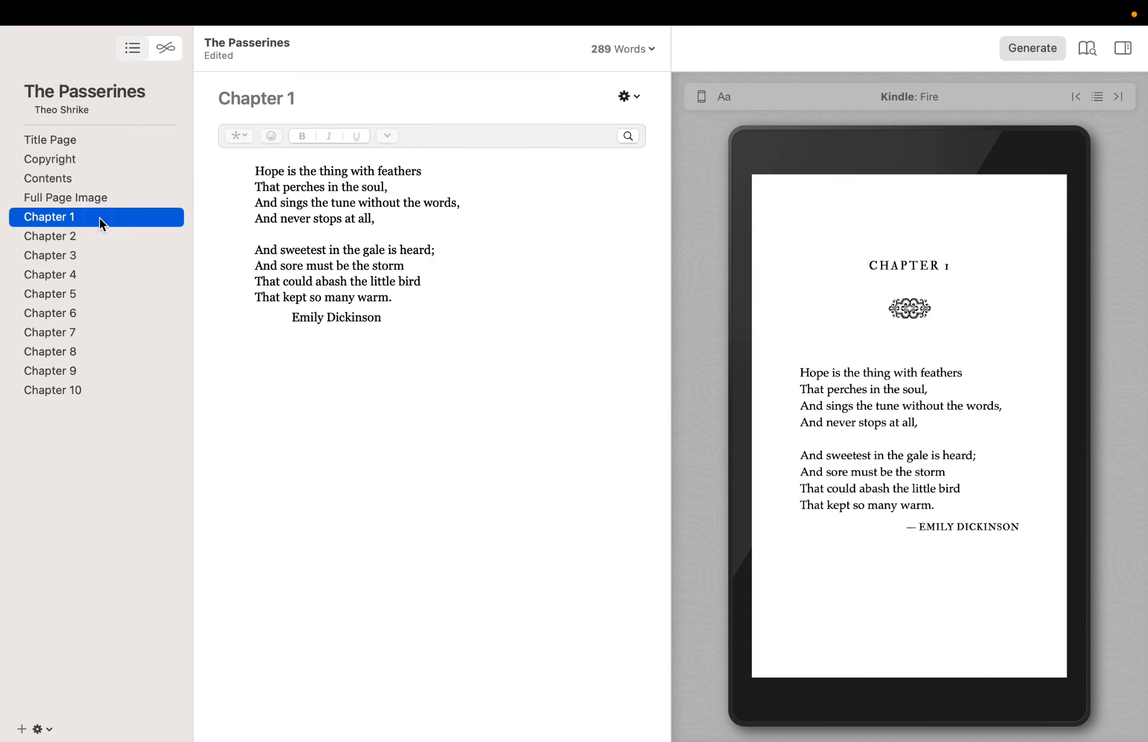
pyautogui.press('shift')
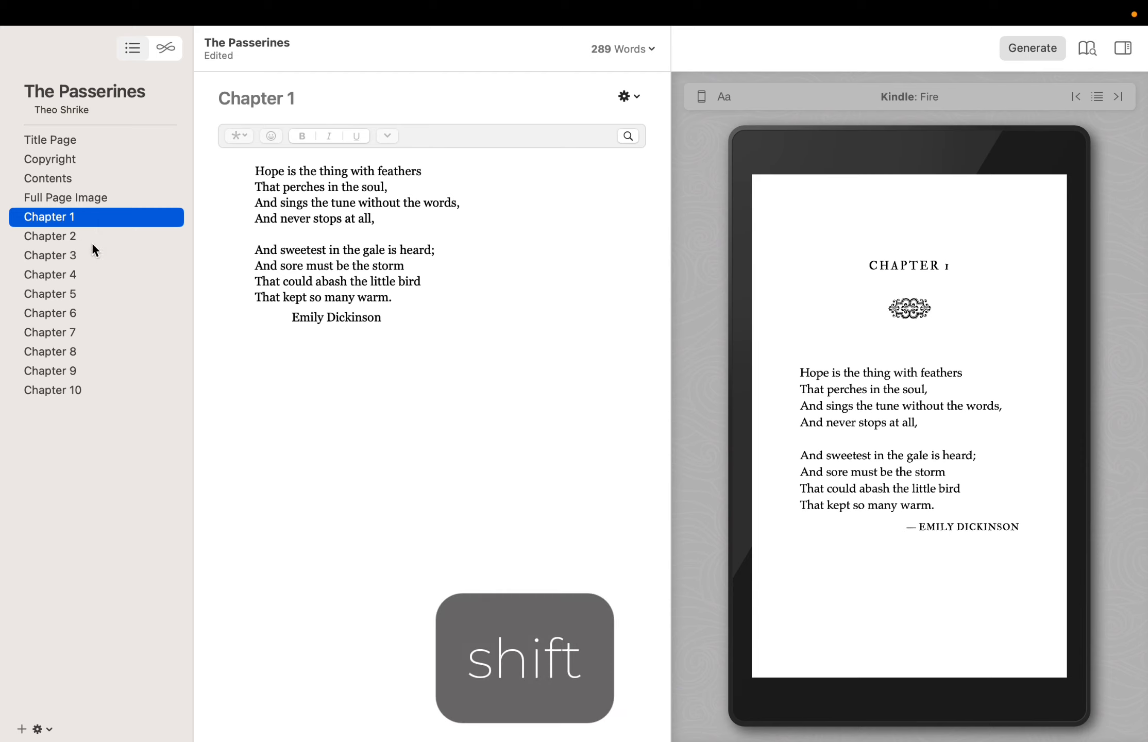
pyautogui.keyDown('shift'); pyautogui.click(64, 292); pyautogui.keyUp('shift')
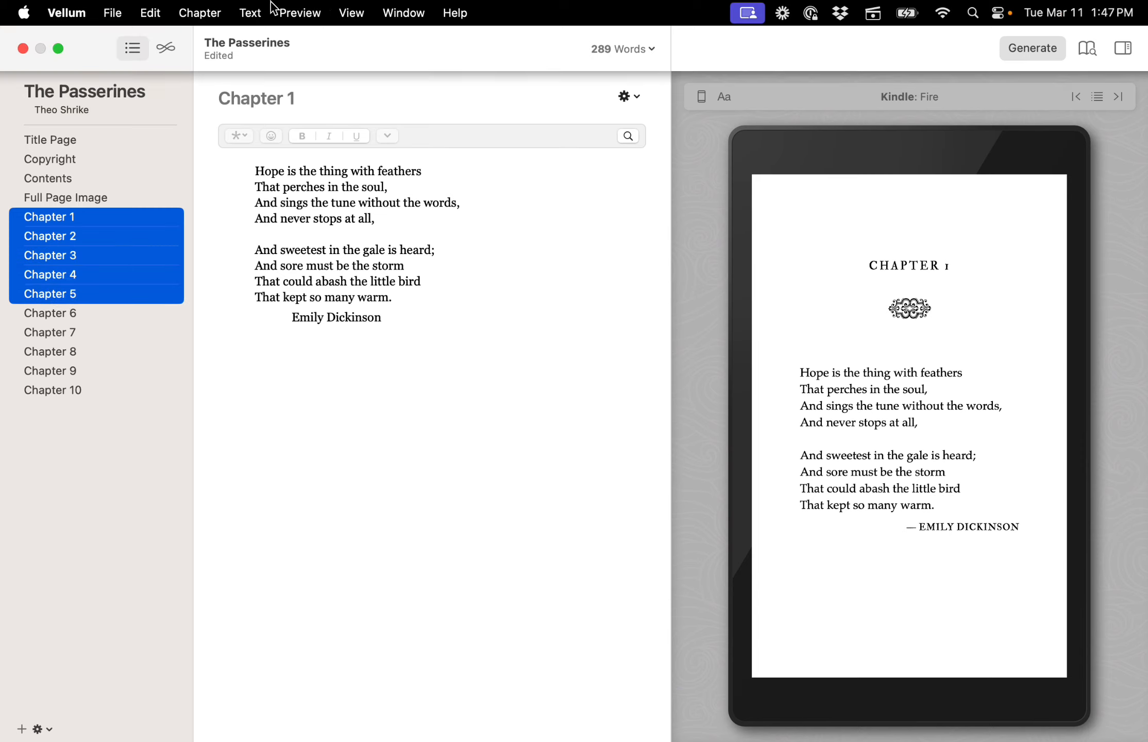
pyautogui.click(182, 8)
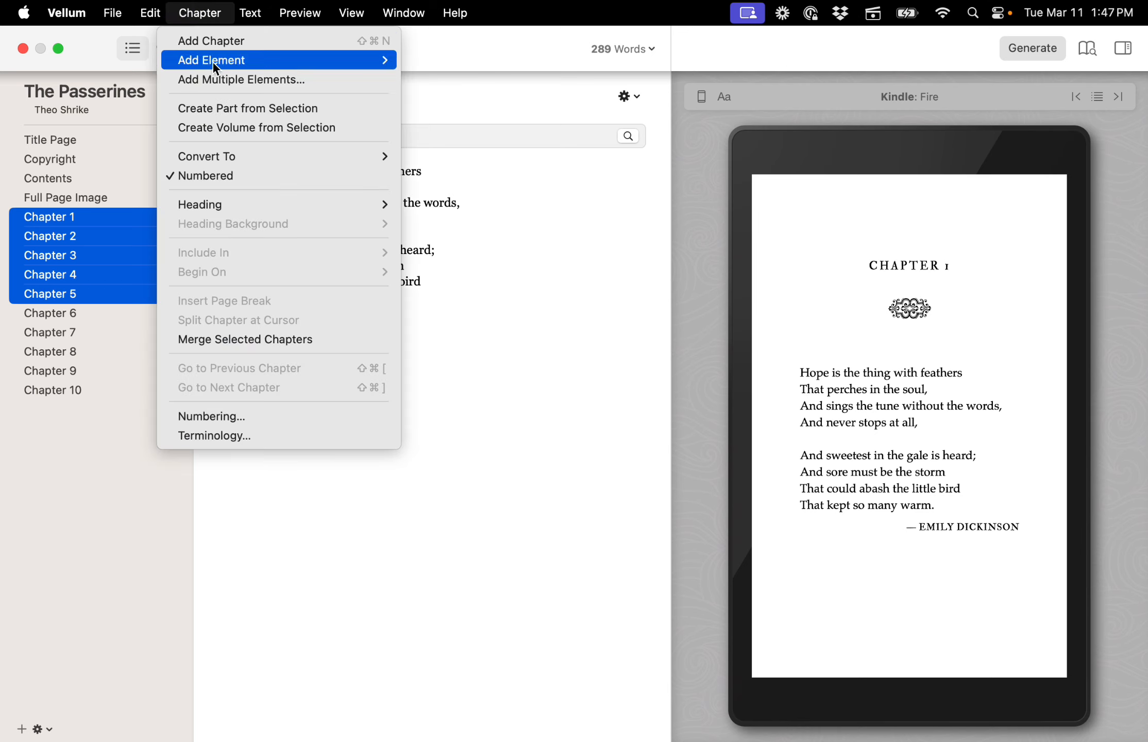
pyautogui.click(355, 113)
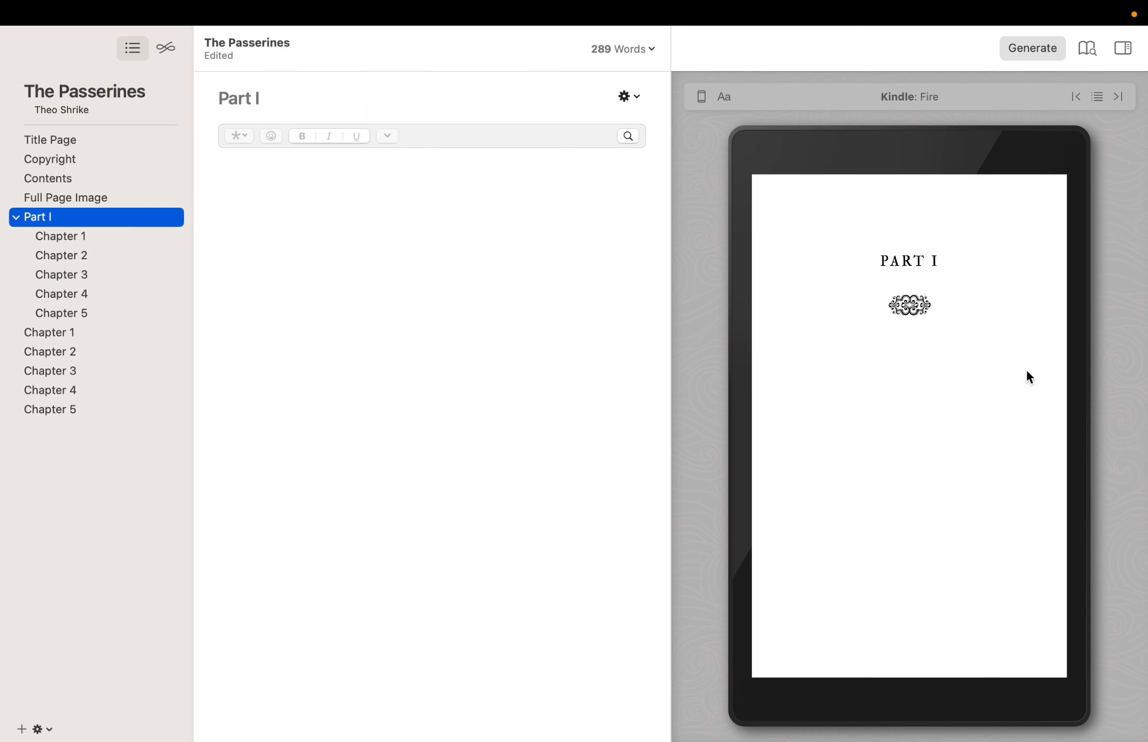
# - Create a second part from the five remaining chapters that follow Part I
pyautogui.click(133, 337)
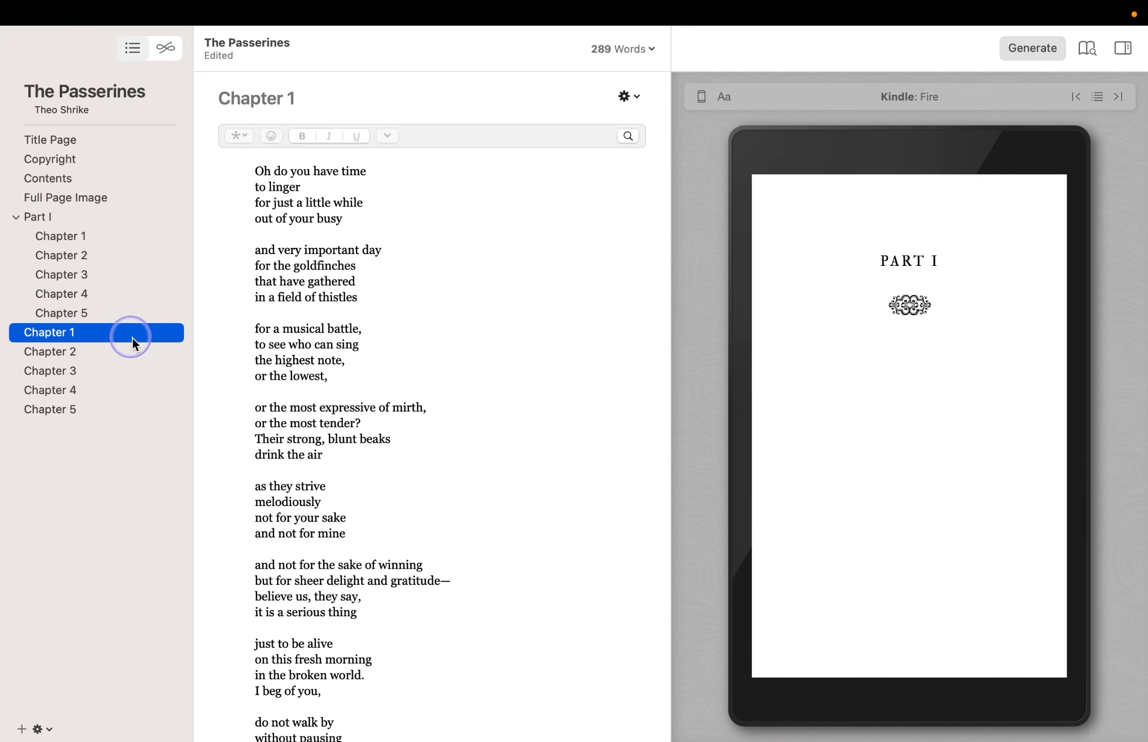
pyautogui.keyDown('shift'); pyautogui.click(103, 407); pyautogui.keyUp('shift')
pyautogui.click(200, 13)
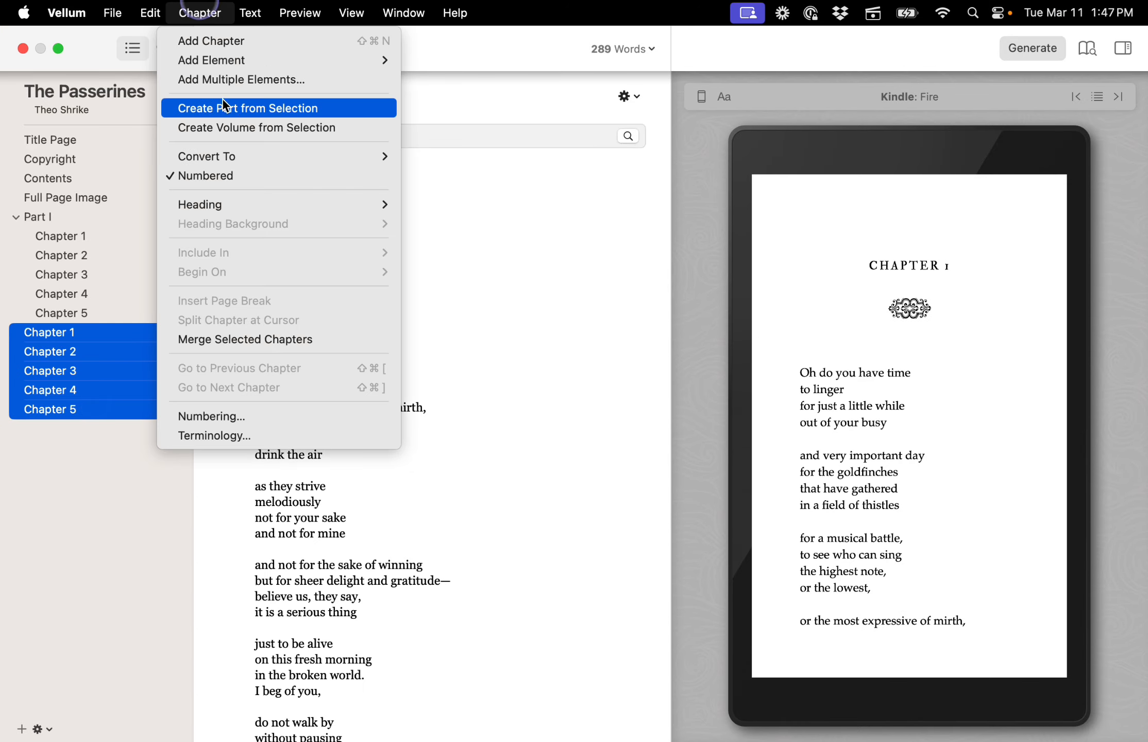
pyautogui.click(264, 113)
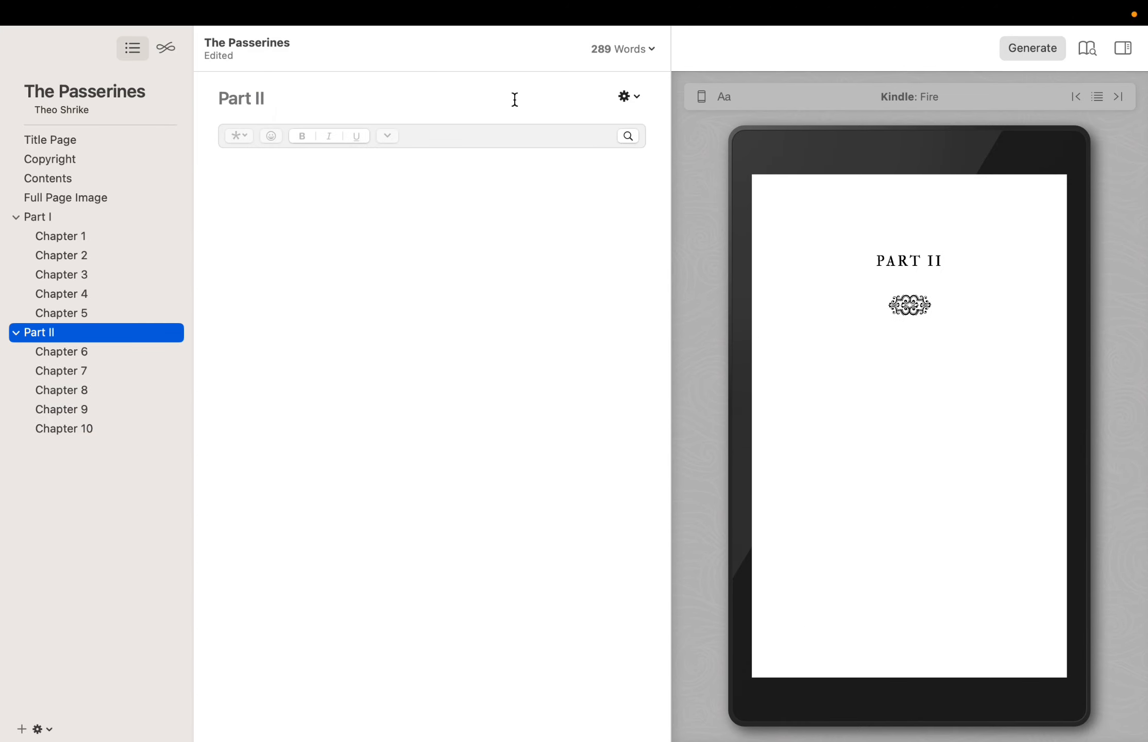
# - Turn off listing chapters within parts on the Contents page
pyautogui.click(83, 178)
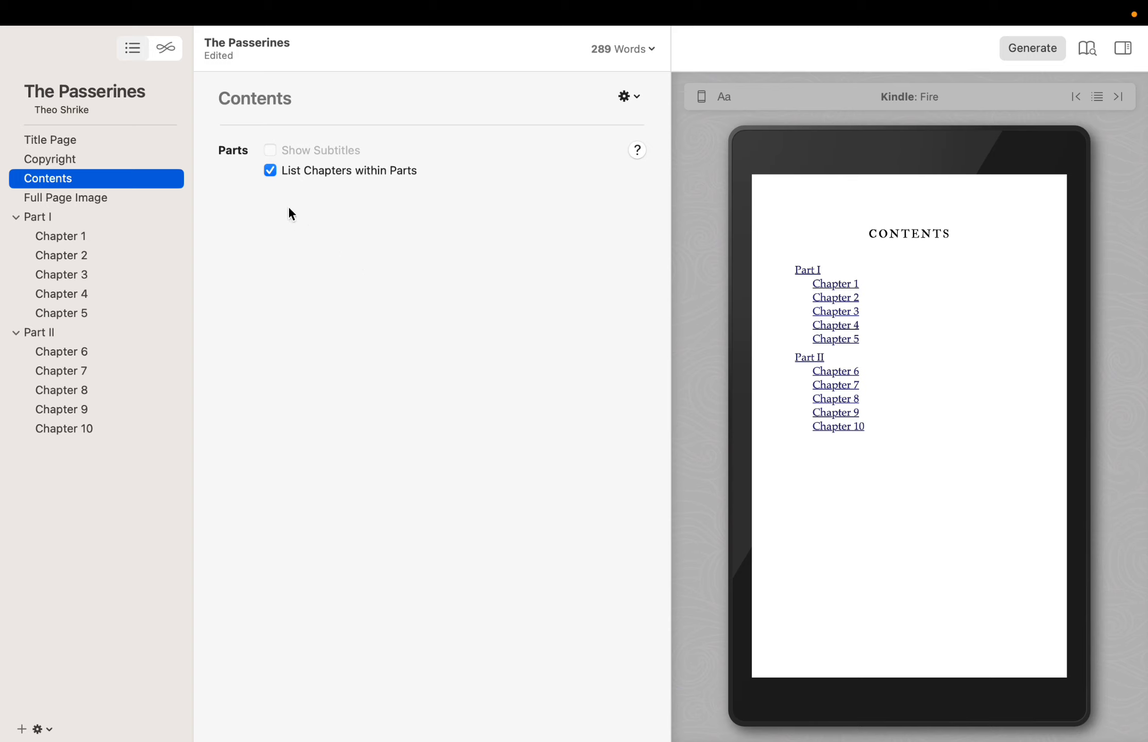
pyautogui.click(270, 170)
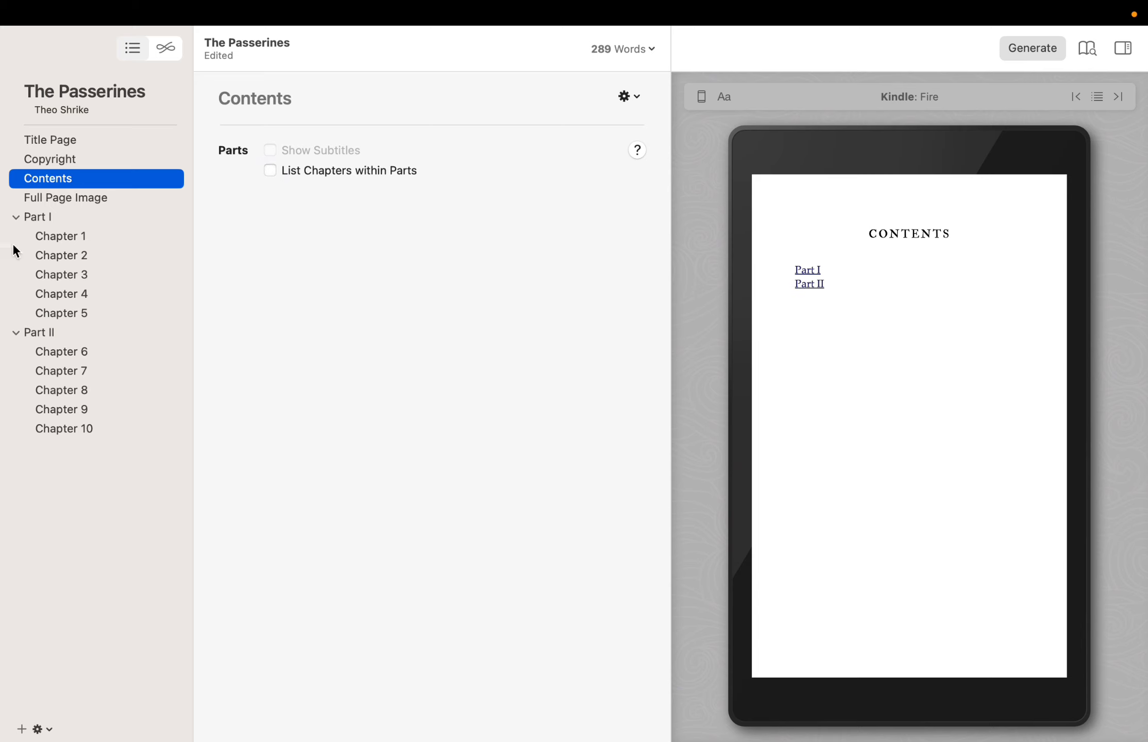
# - Check the chapter numbering on either side of the part break and set chapter numbering to reset across parts
pyautogui.click(52, 226)
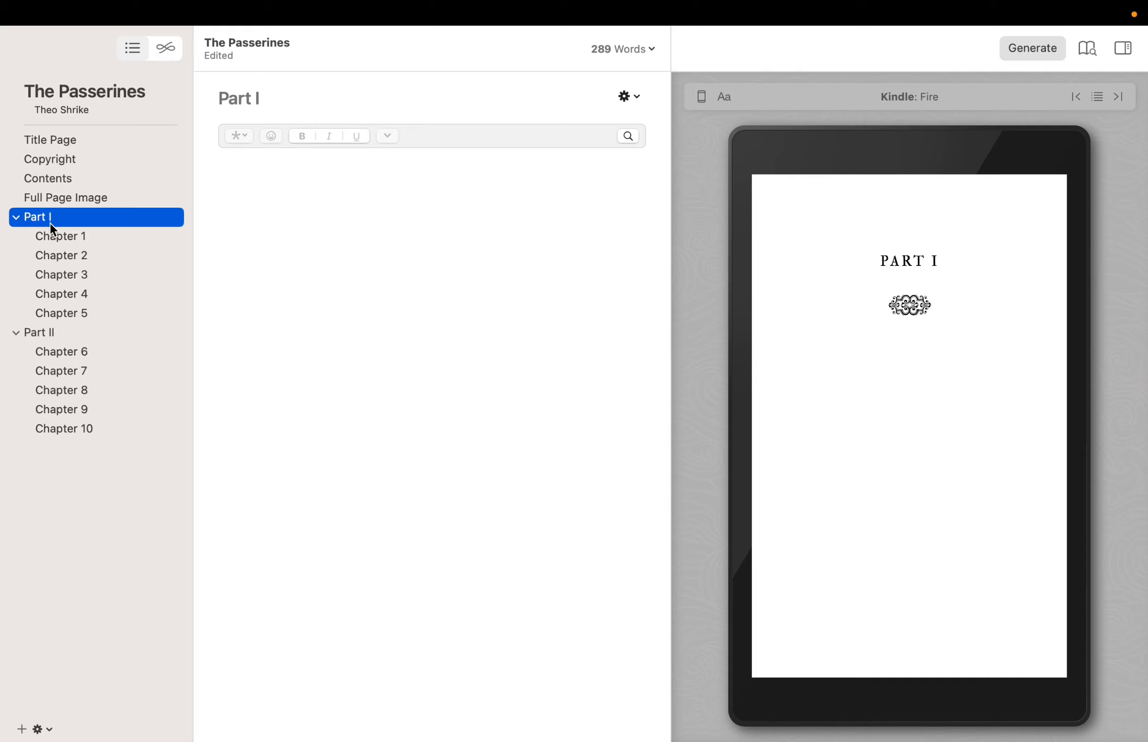
pyautogui.click(72, 313)
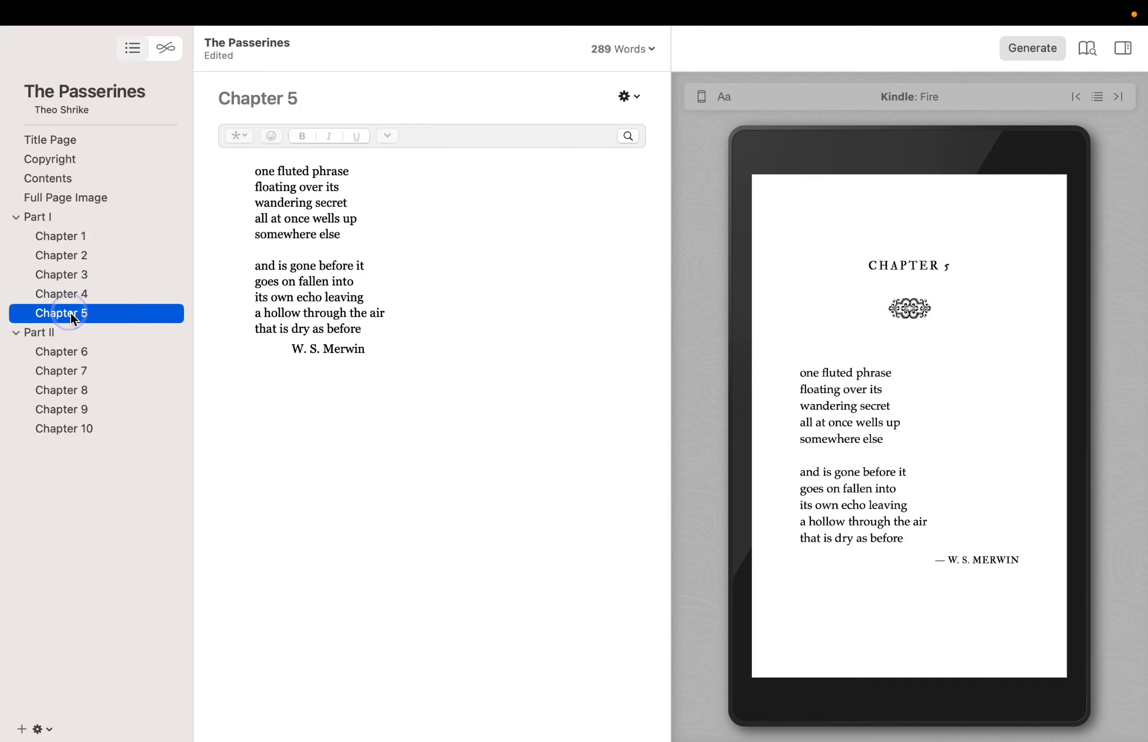
pyautogui.click(110, 352)
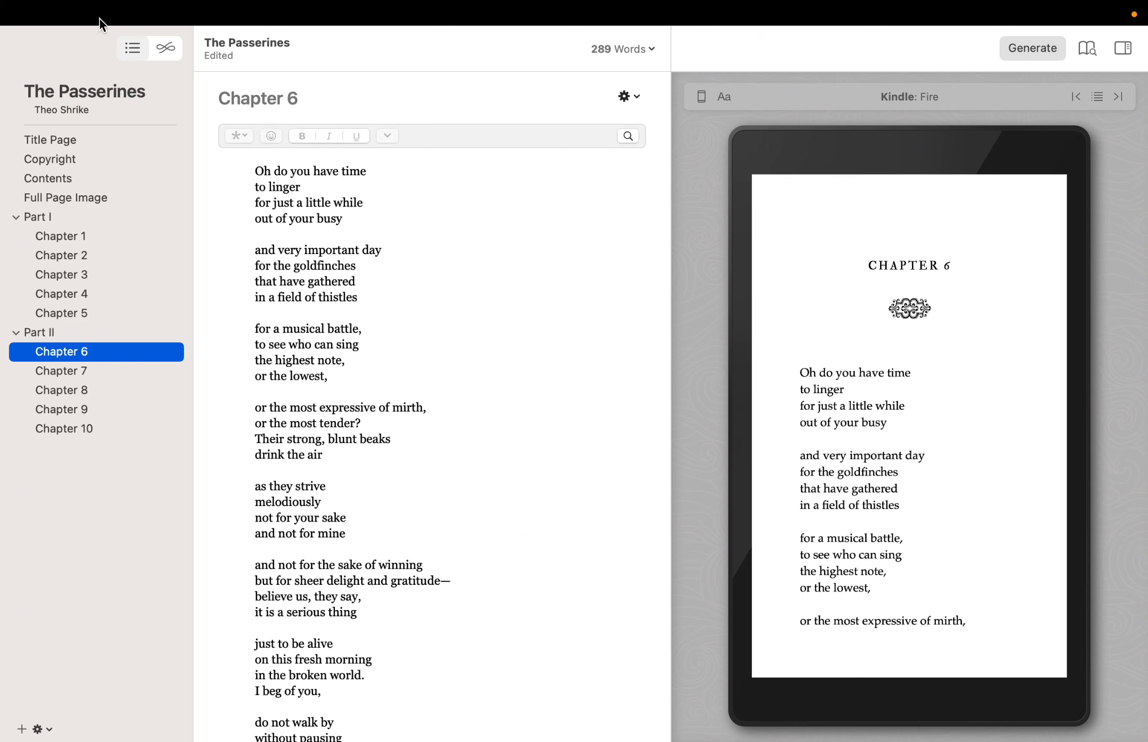
pyautogui.click(198, 12)
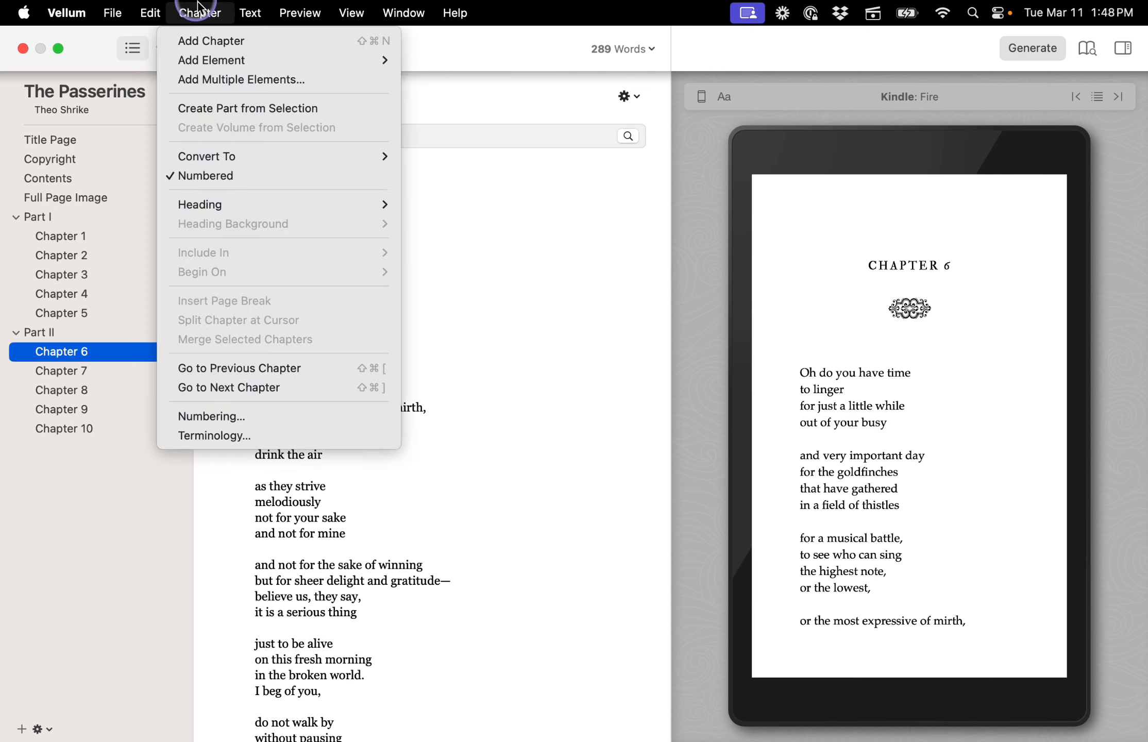
pyautogui.click(300, 417)
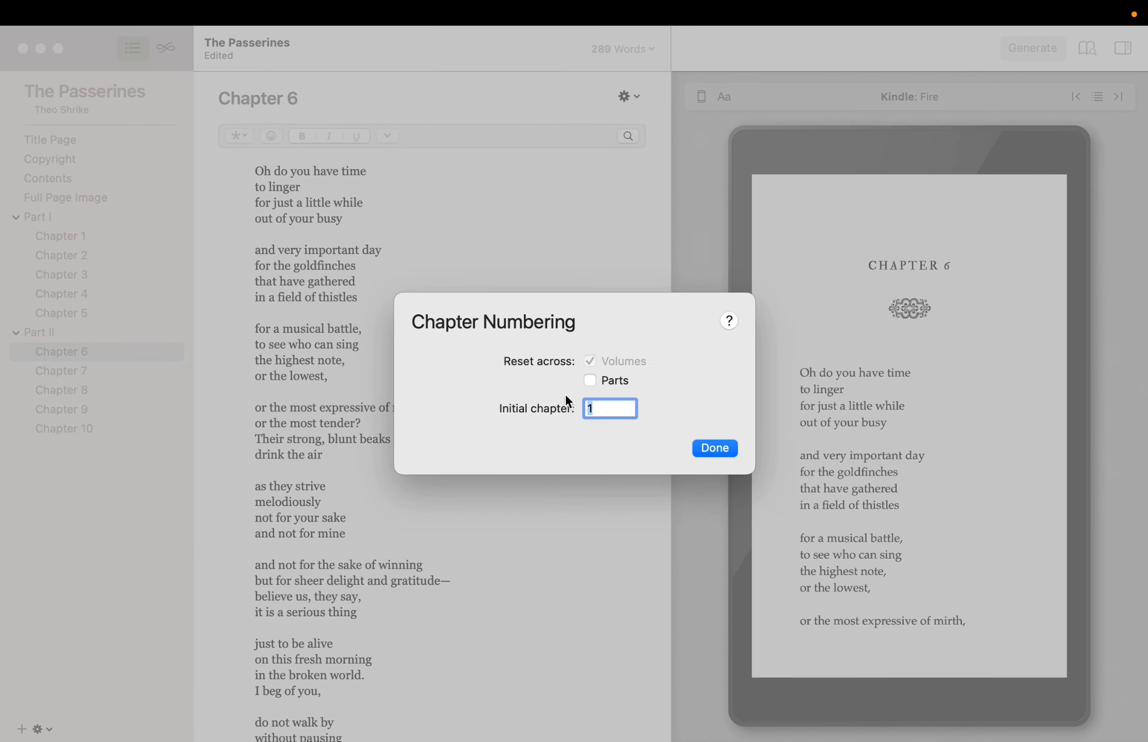
pyautogui.click(590, 381)
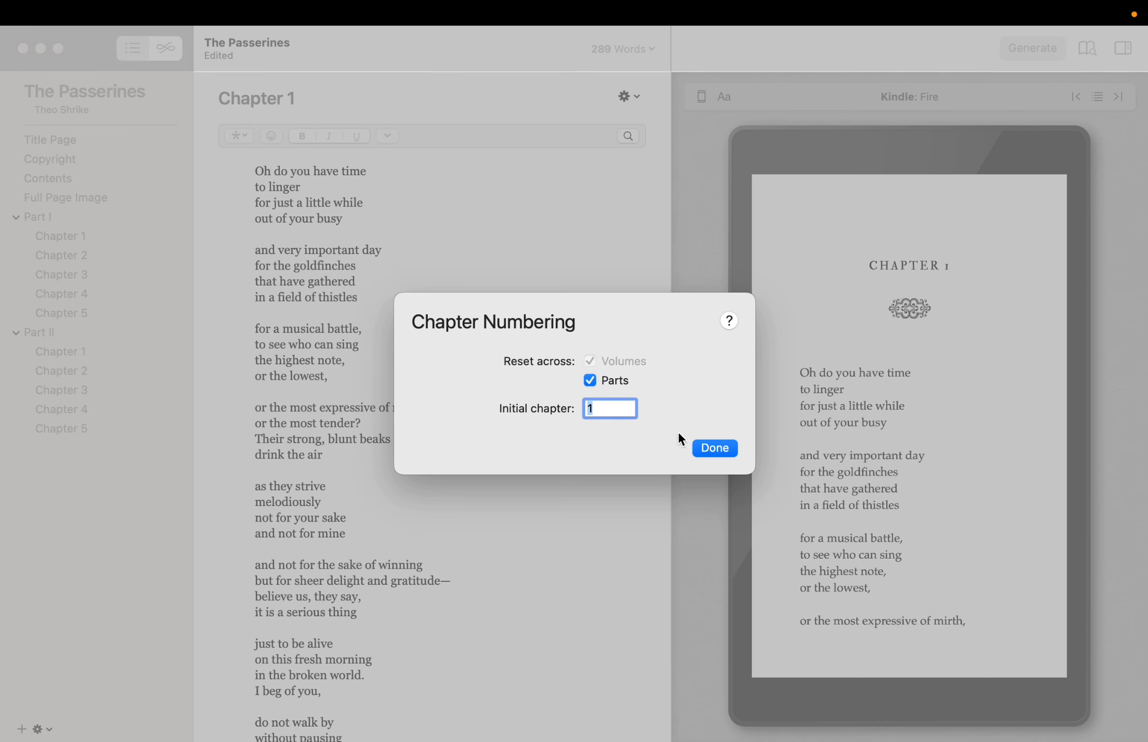
pyautogui.click(714, 447)
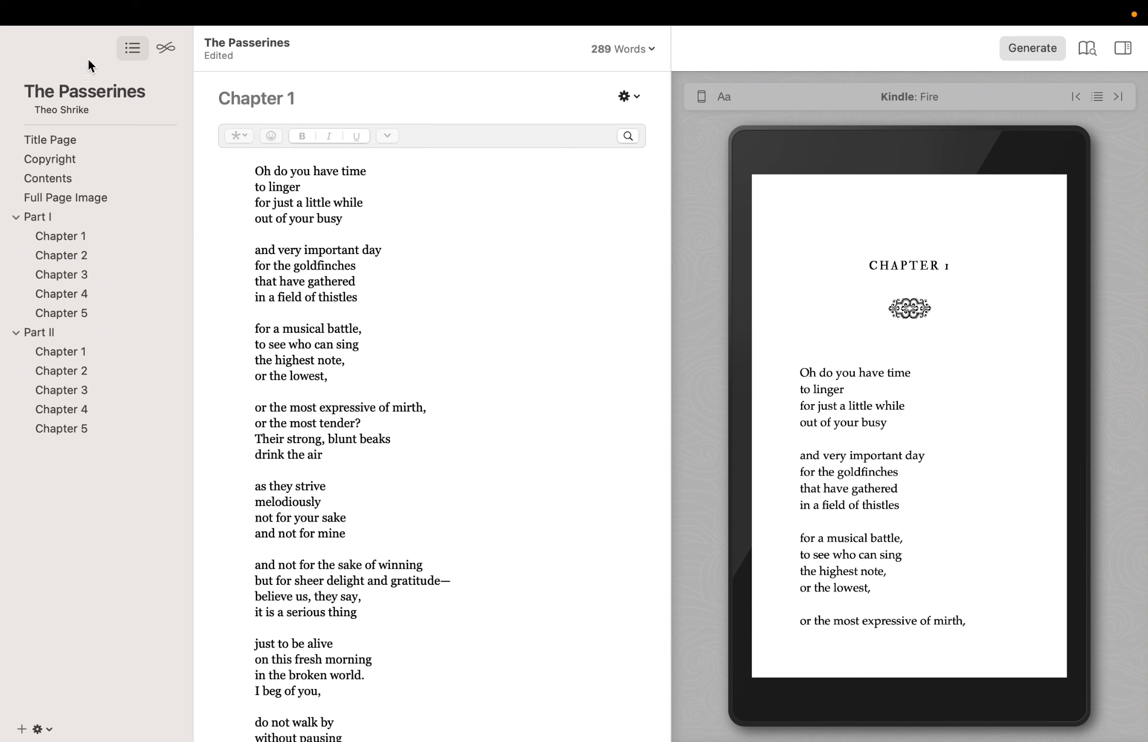
# - Change the book's term for Part to "Section" and view both section title pages
pyautogui.click(199, 12)
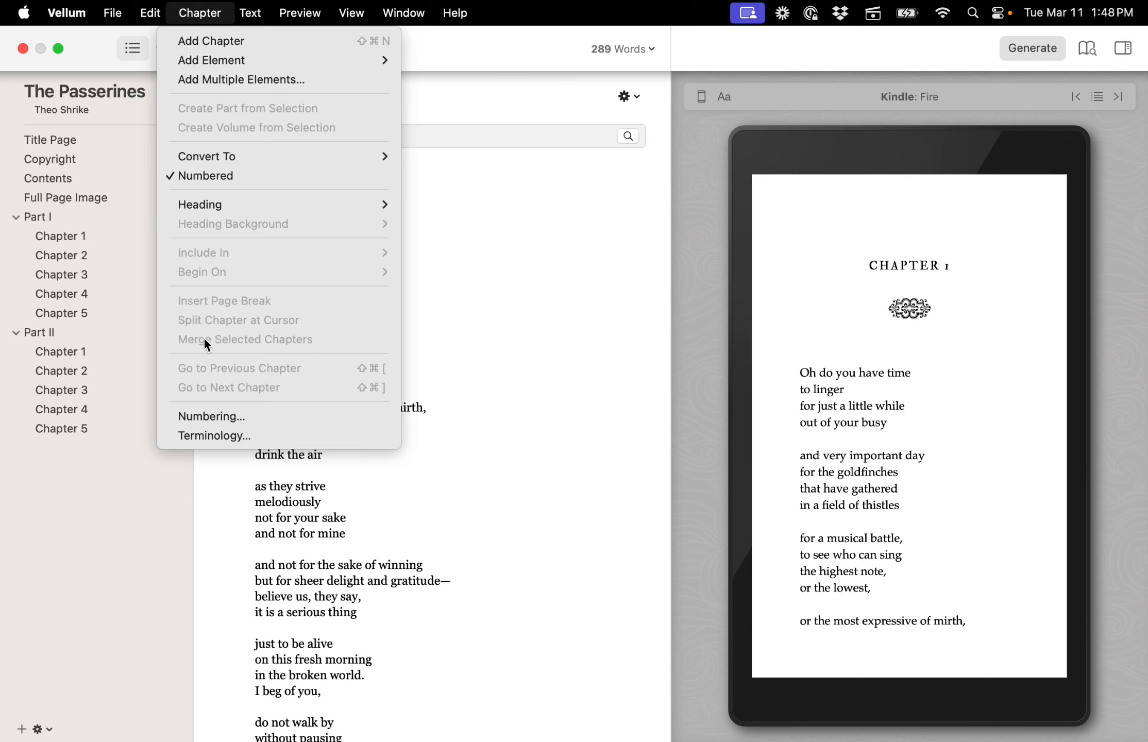
pyautogui.click(255, 438)
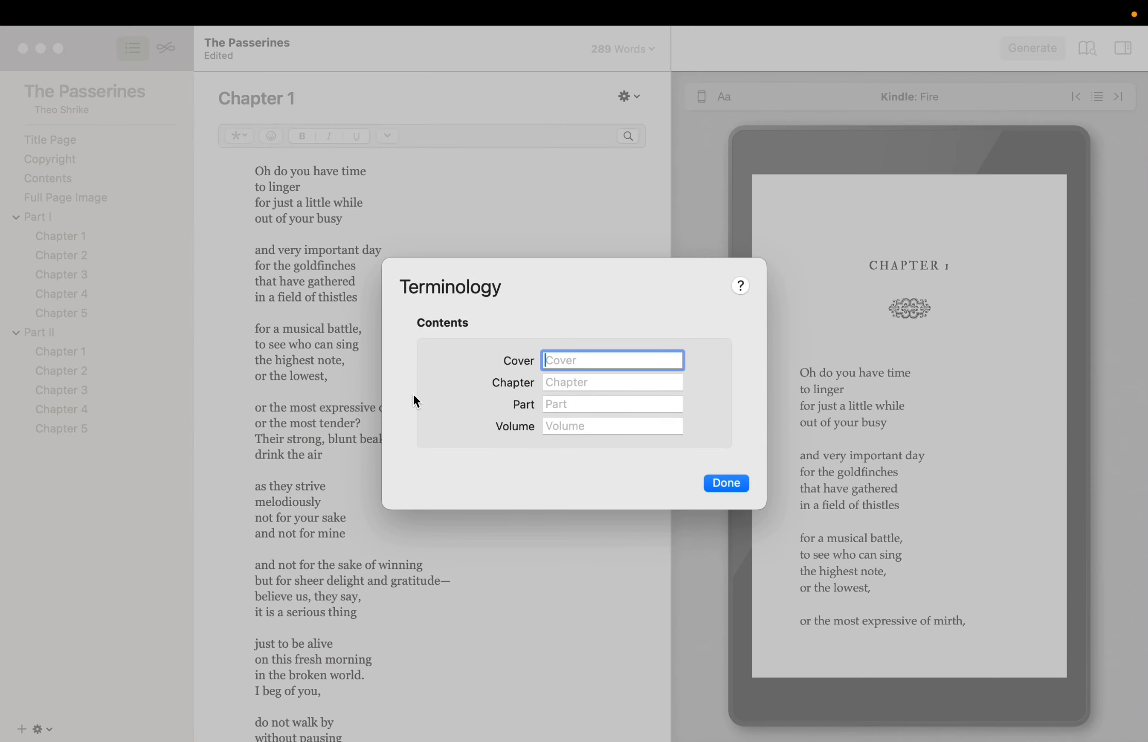
pyautogui.click(590, 405)
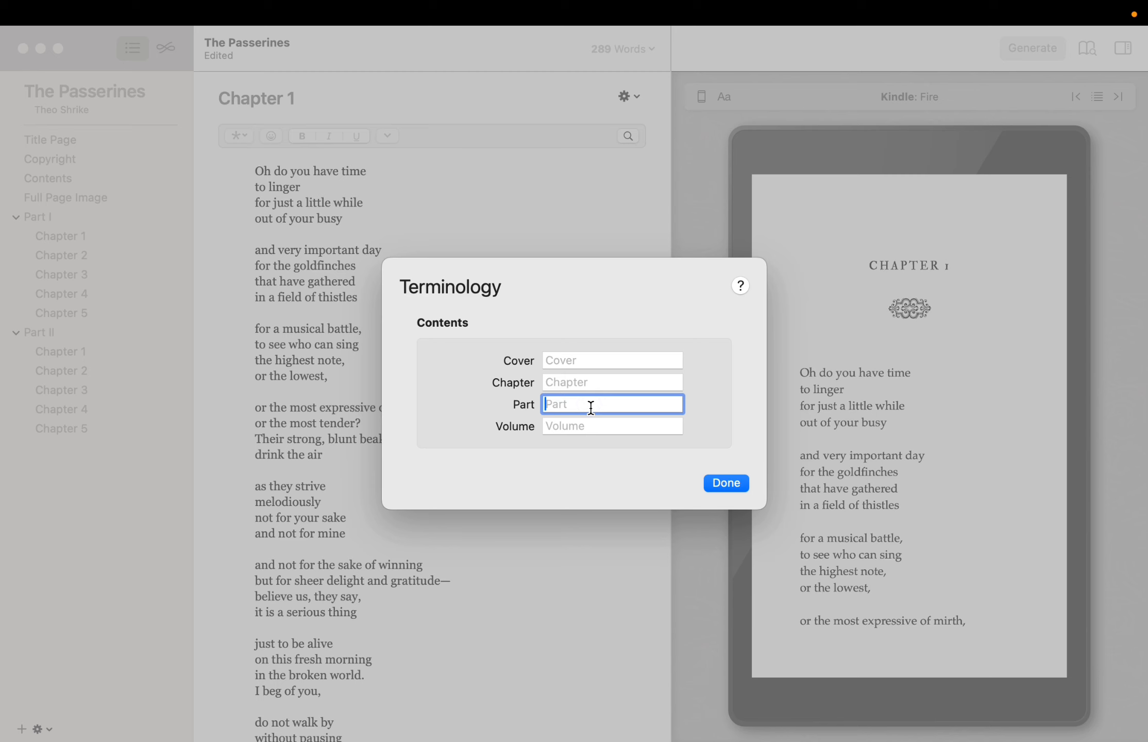
pyautogui.write('Section')
pyautogui.click(723, 481)
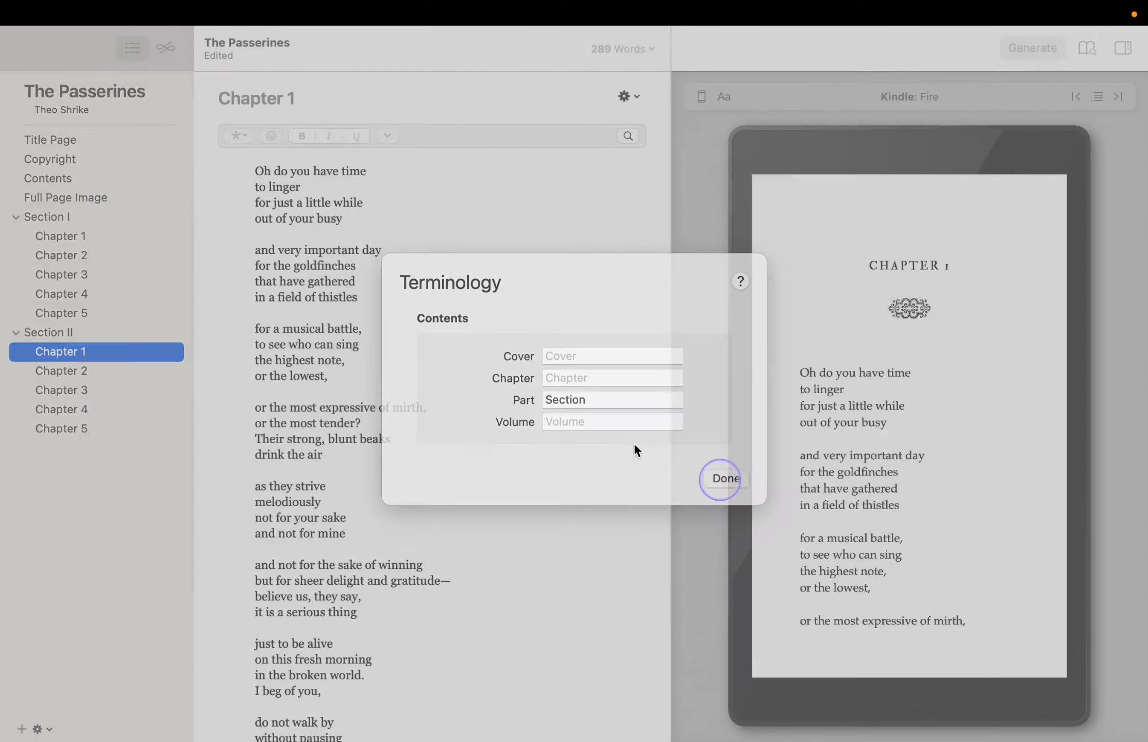
pyautogui.click(85, 218)
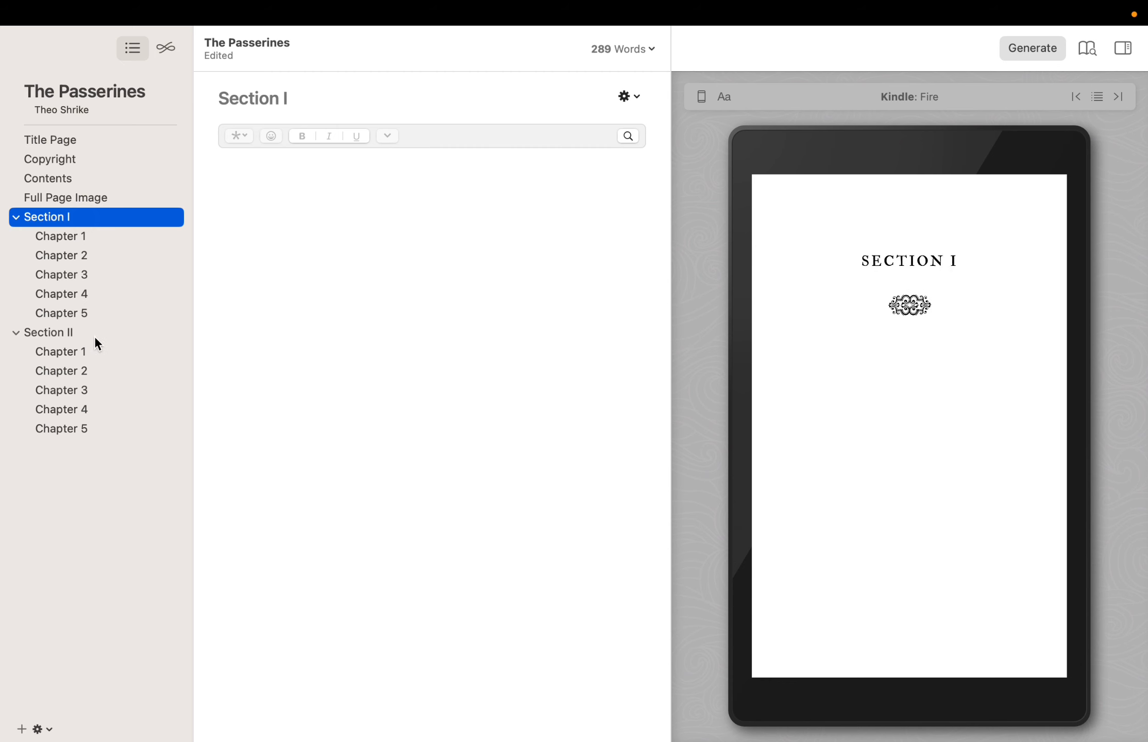
pyautogui.click(95, 332)
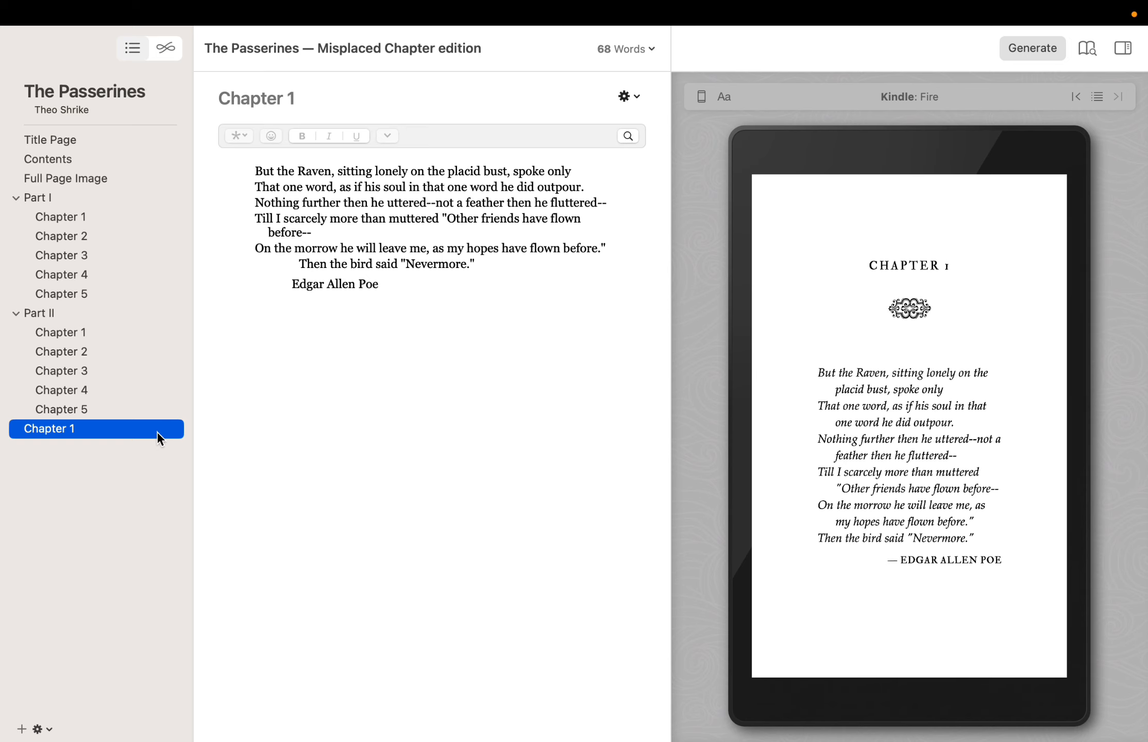
# - In the Misplaced Chapter edition, add the stray Chapter 1 at the end of the book to Part II
pyautogui.click(22, 313)
pyautogui.click(23, 314)
pyautogui.press('ctrl')
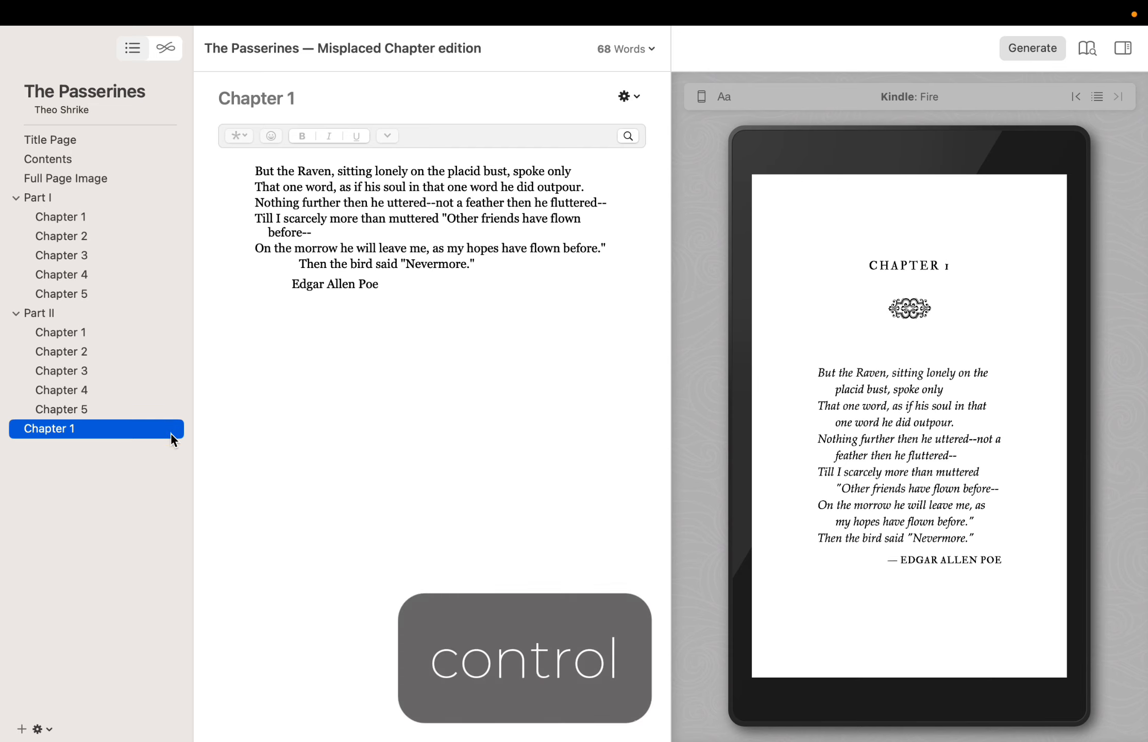
pyautogui.keyDown('ctrl'); pyautogui.click(172, 435); pyautogui.keyUp('ctrl')
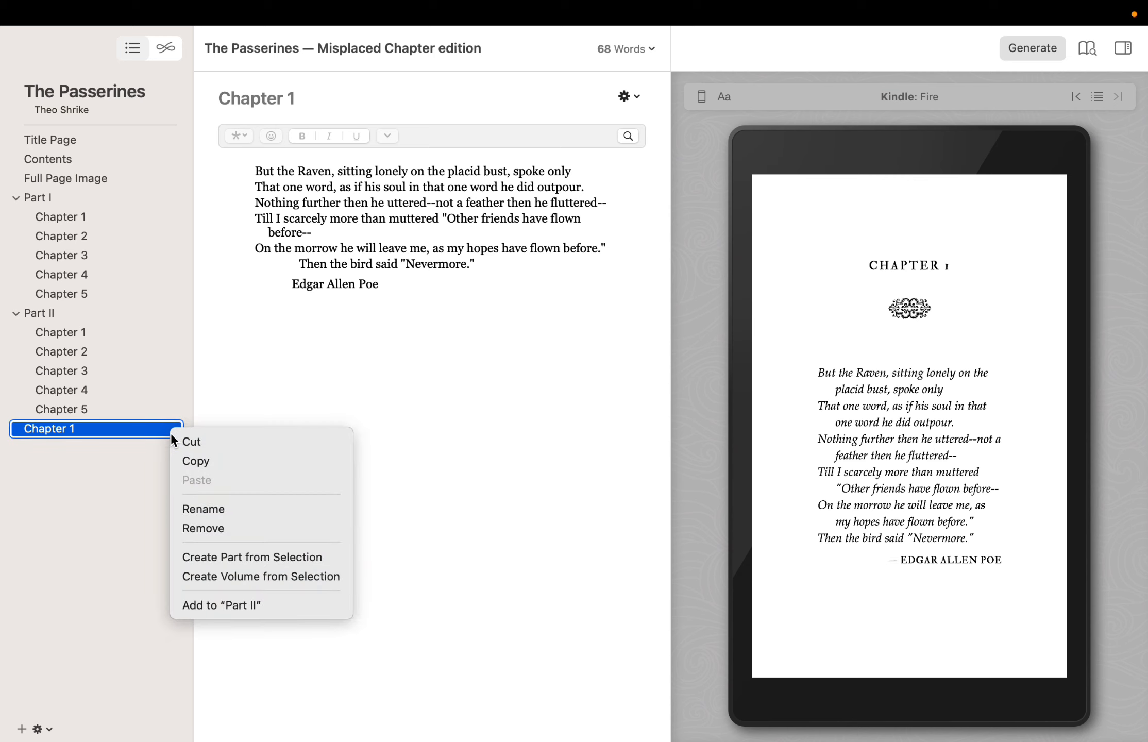
pyautogui.click(282, 604)
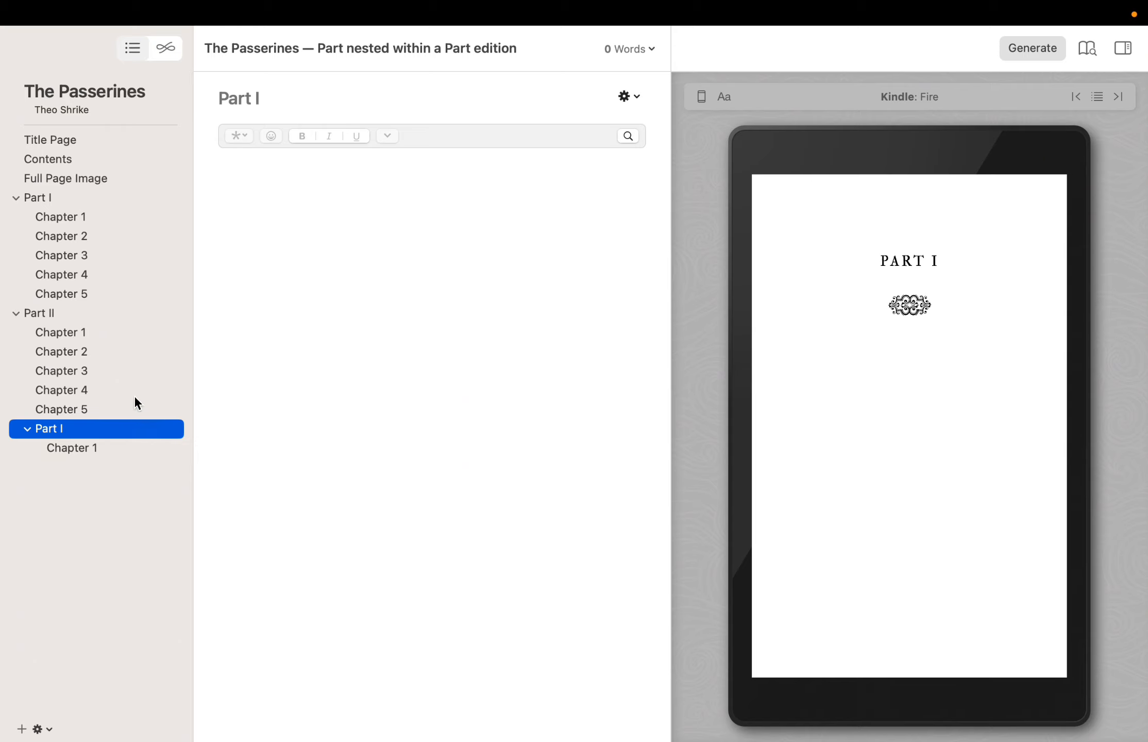
# - In the Part nested within a Part edition, extract the nested Part I from Part II
pyautogui.click(28, 429)
pyautogui.click(28, 428)
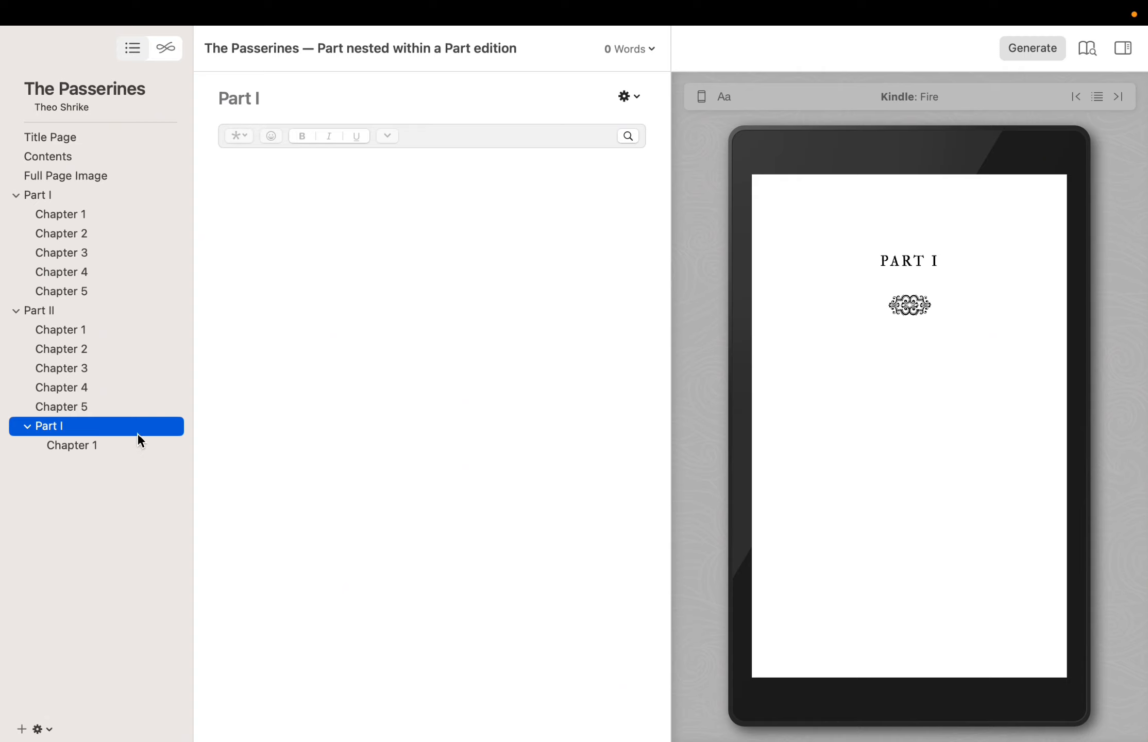
pyautogui.press('ctrl')
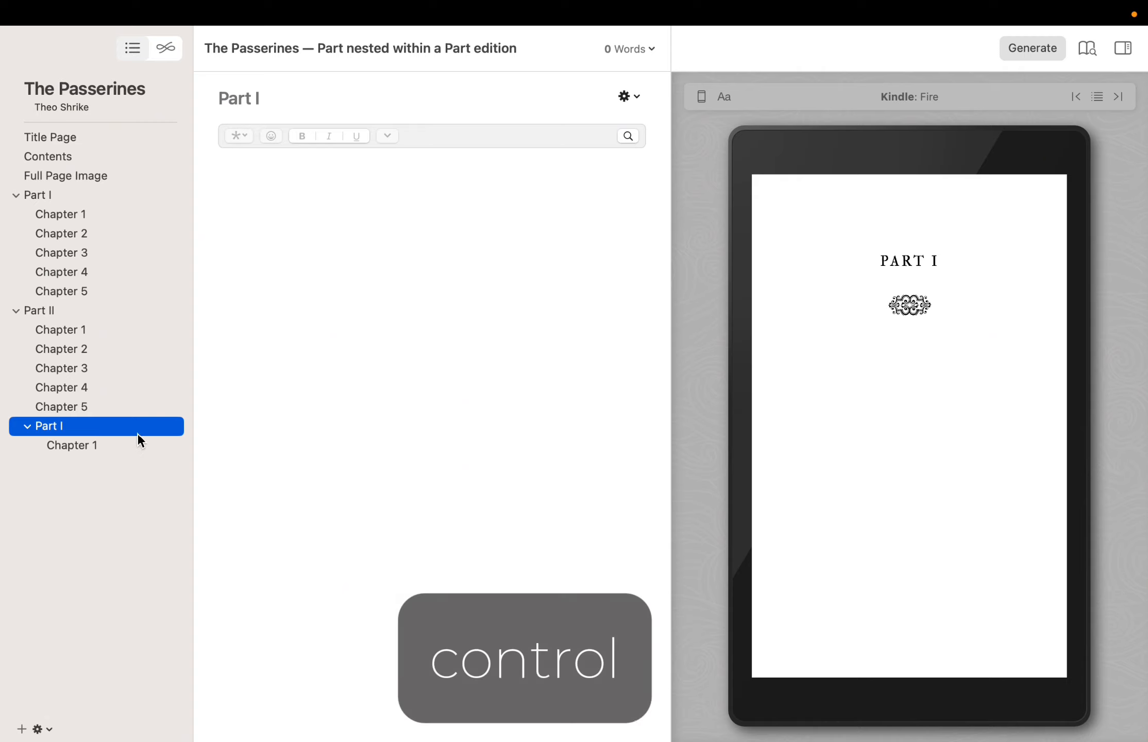
pyautogui.keyDown('ctrl'); pyautogui.click(137, 433); pyautogui.keyUp('ctrl')
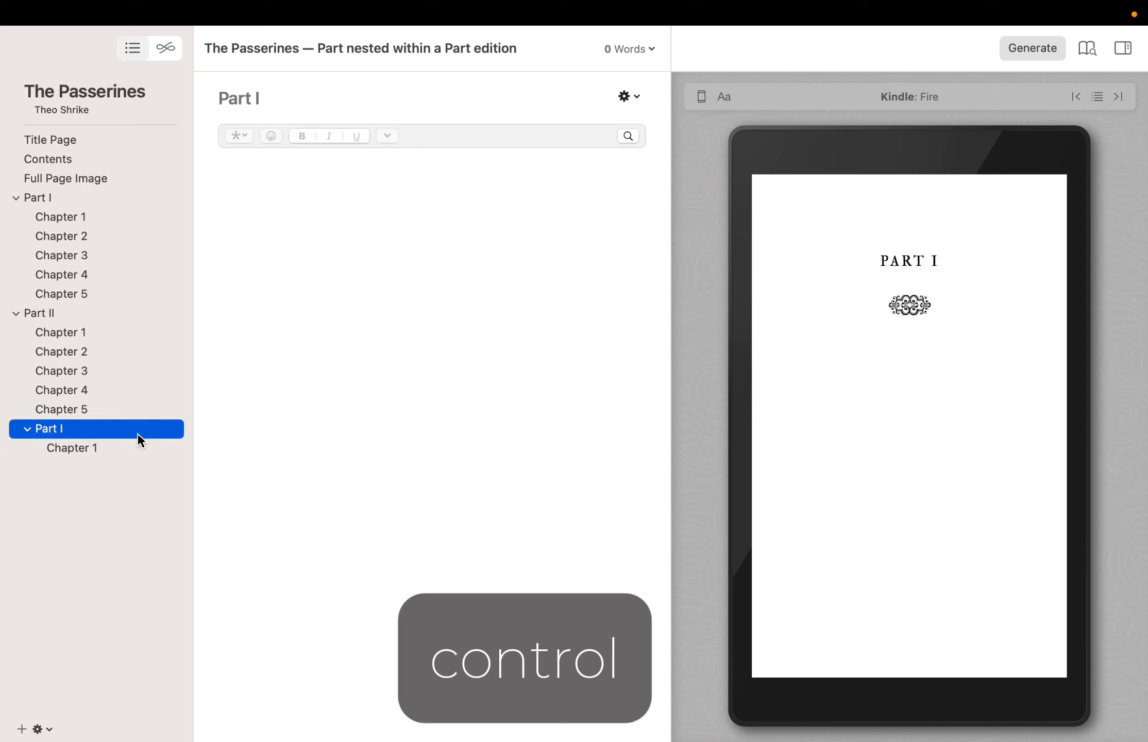
pyautogui.keyDown('ctrl'); pyautogui.click(140, 431); pyautogui.keyUp('ctrl')
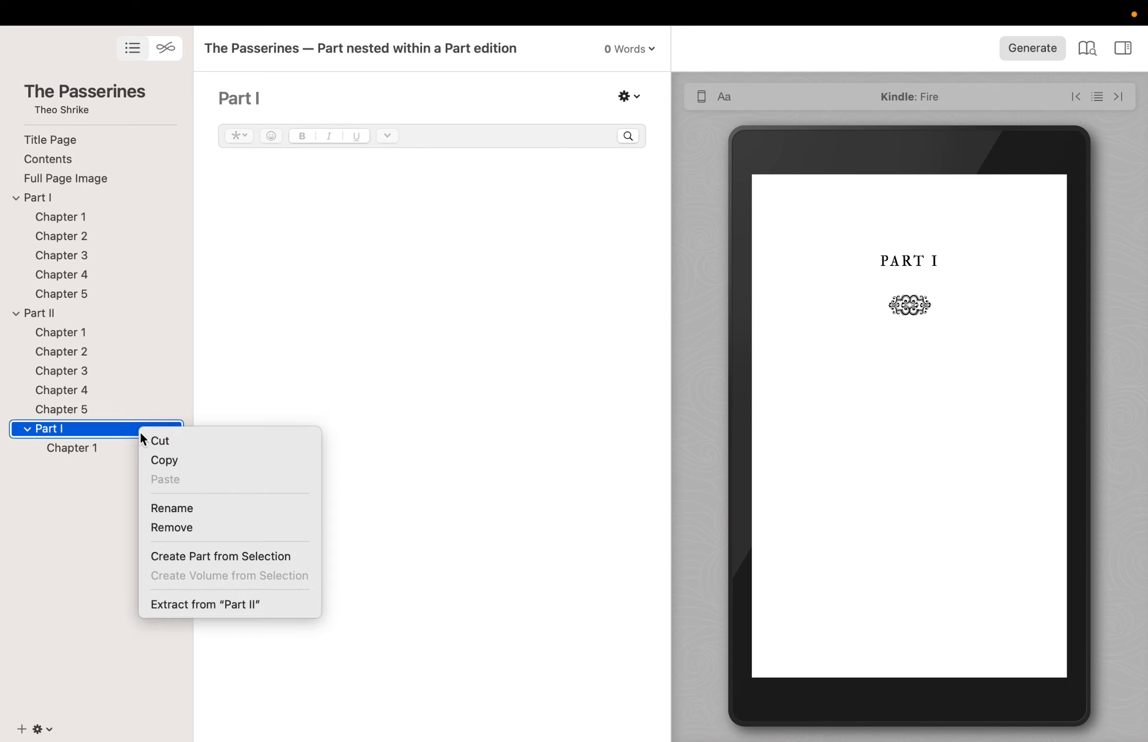